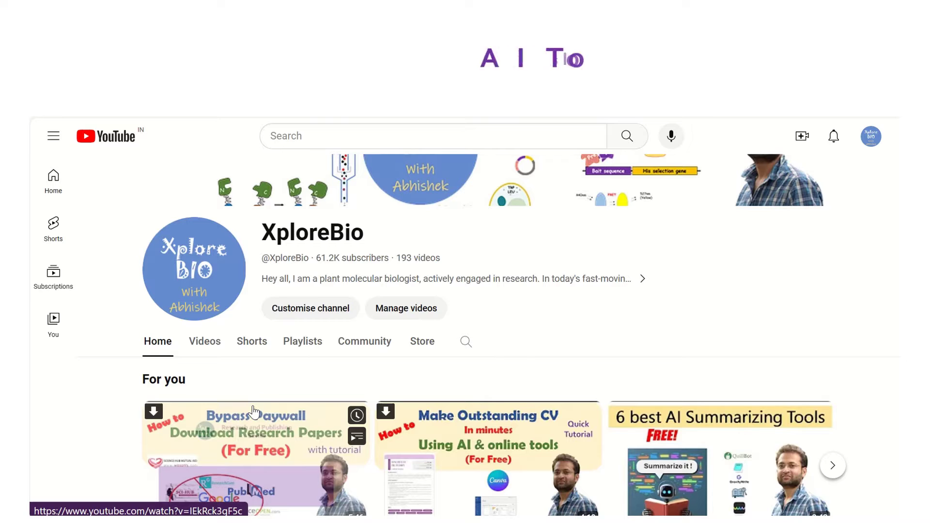
Show the XploreBio playlists and scroll past AI tools, Agriculture, Research and Publishing, and Genetics
click(295, 345)
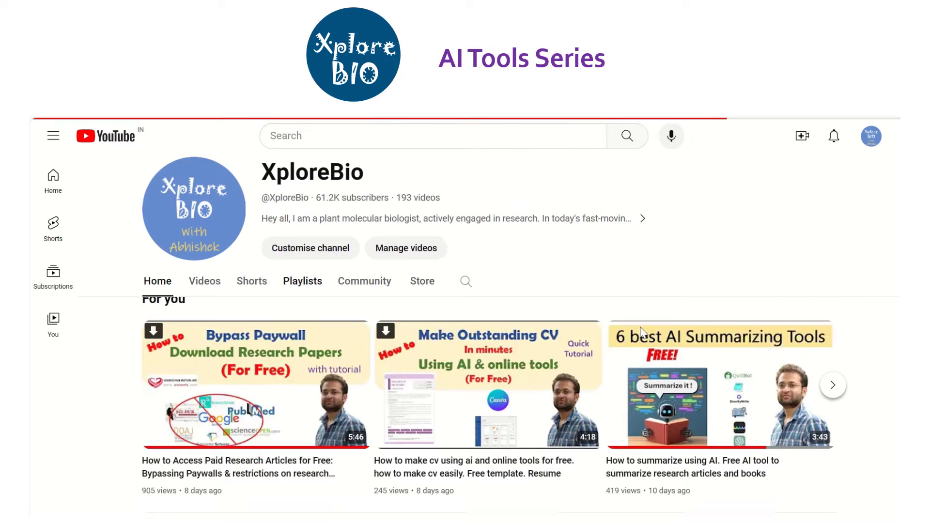
scroll(644, 334, down, 5)
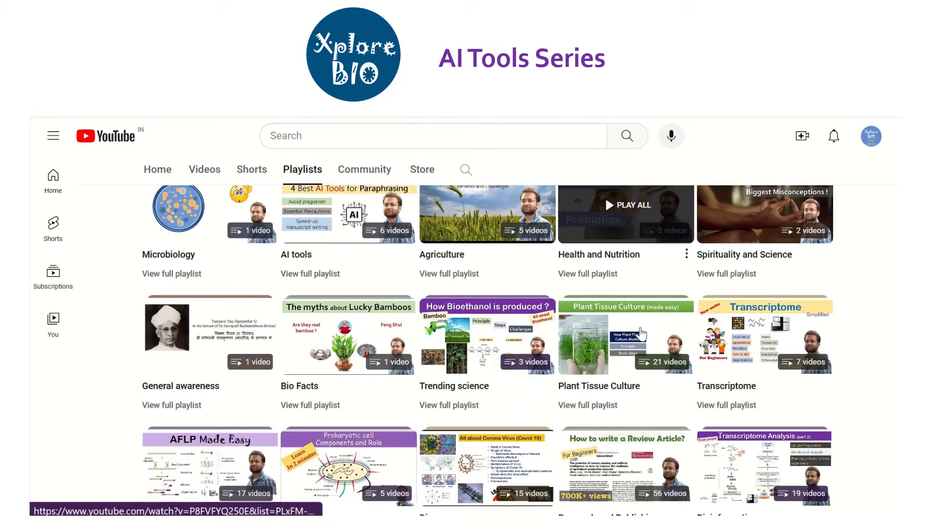
scroll(641, 334, down, 3)
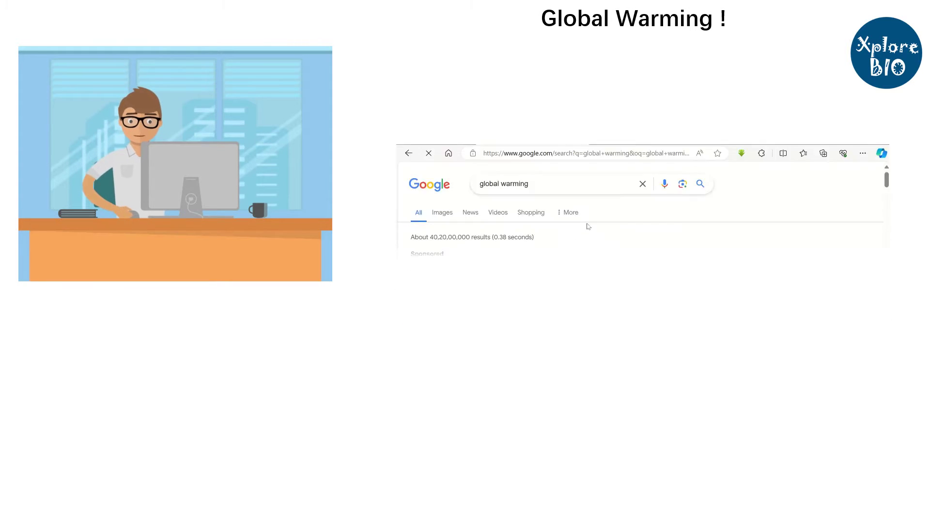
Scroll the 'global warming' results to Causes: generating power, manufacturing goods, cutting down forests
scroll(504, 183, down, 2)
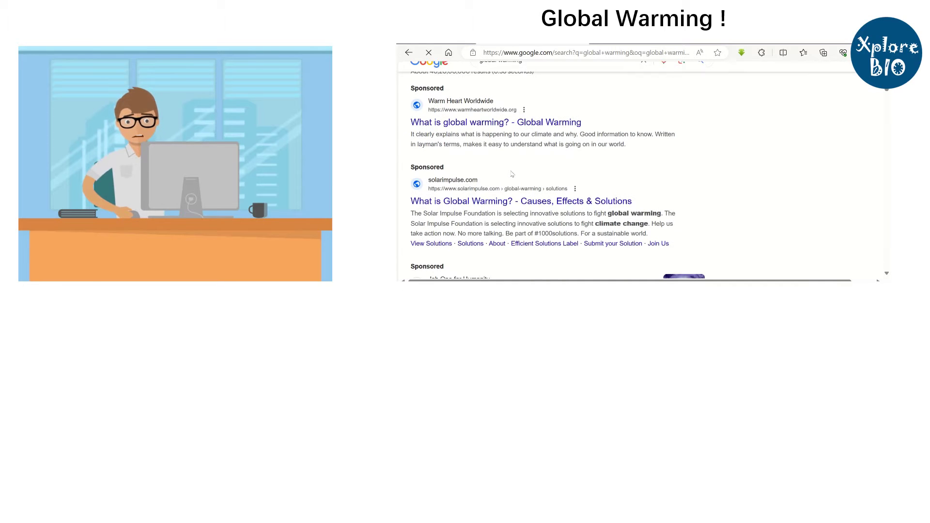
scroll(505, 204, down, 1)
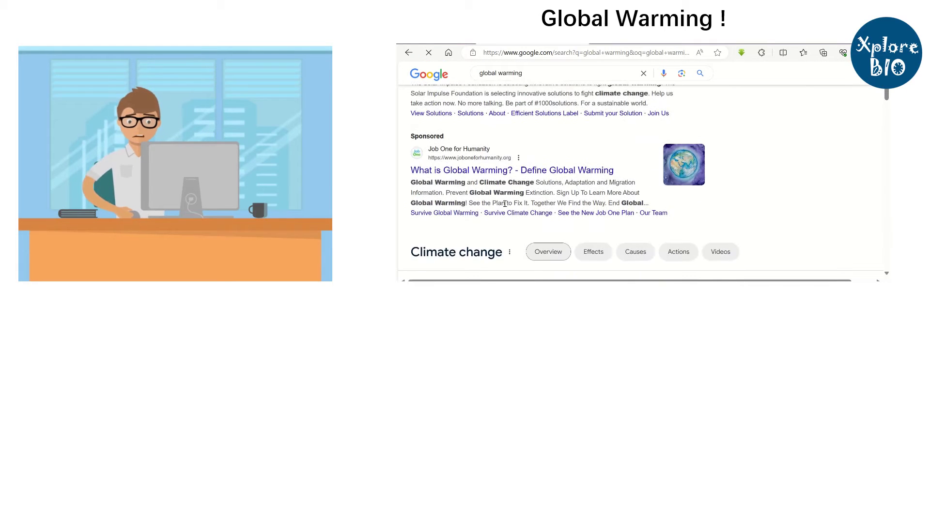
scroll(500, 180, down, 9)
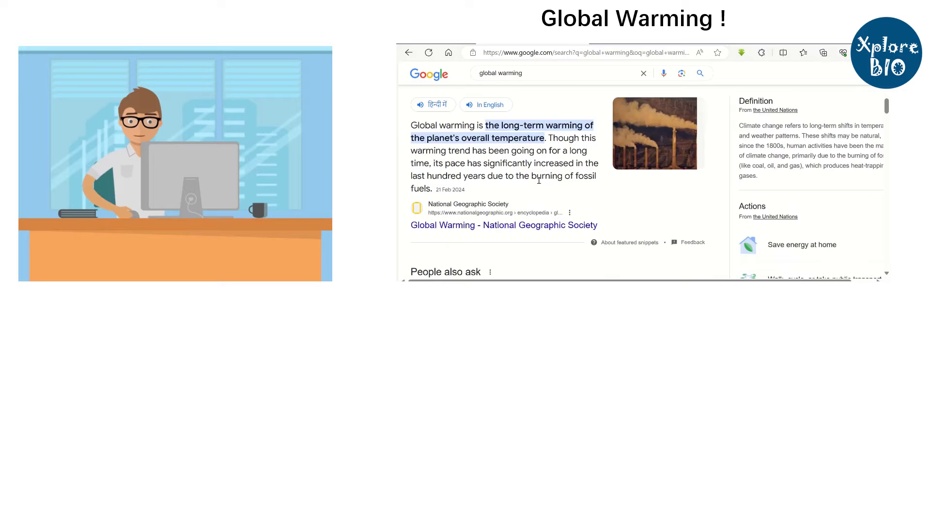
scroll(539, 180, down, 5)
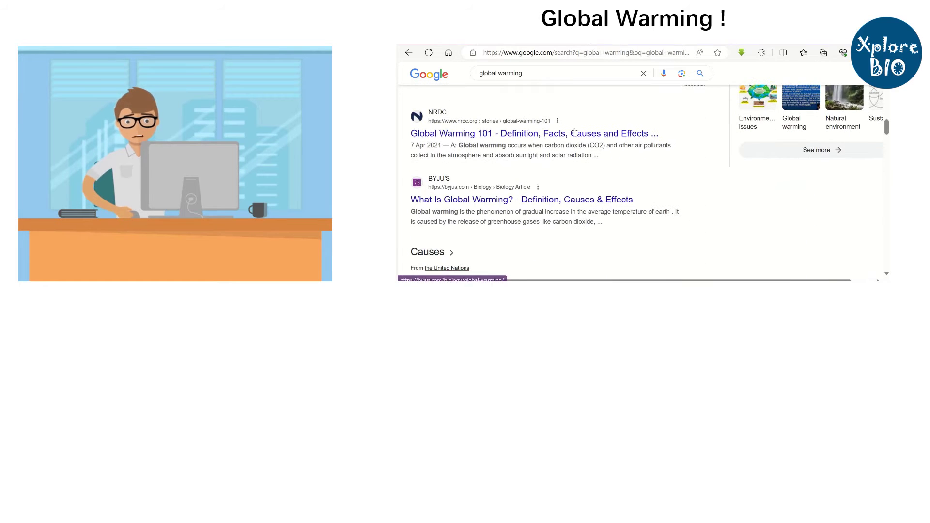
scroll(575, 140, down, 2)
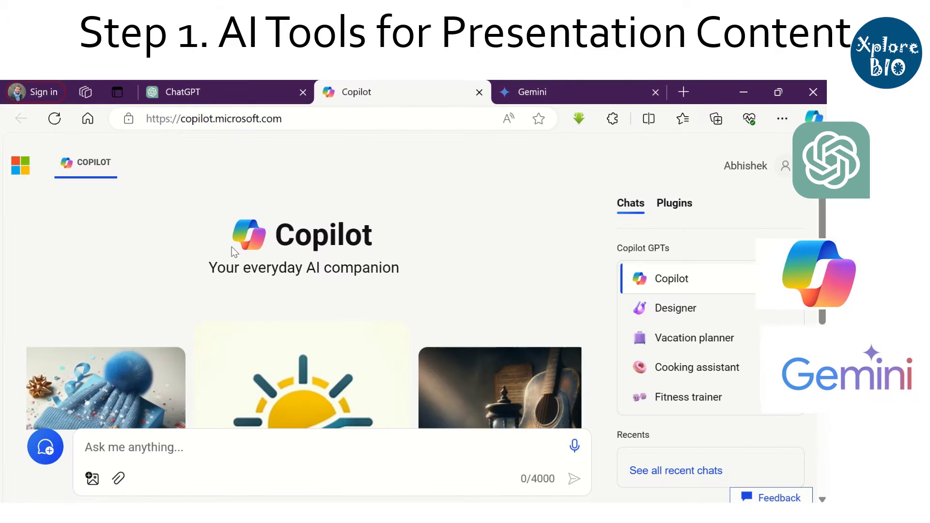
Move from Copilot's start page to the Gemini chat
click(642, 96)
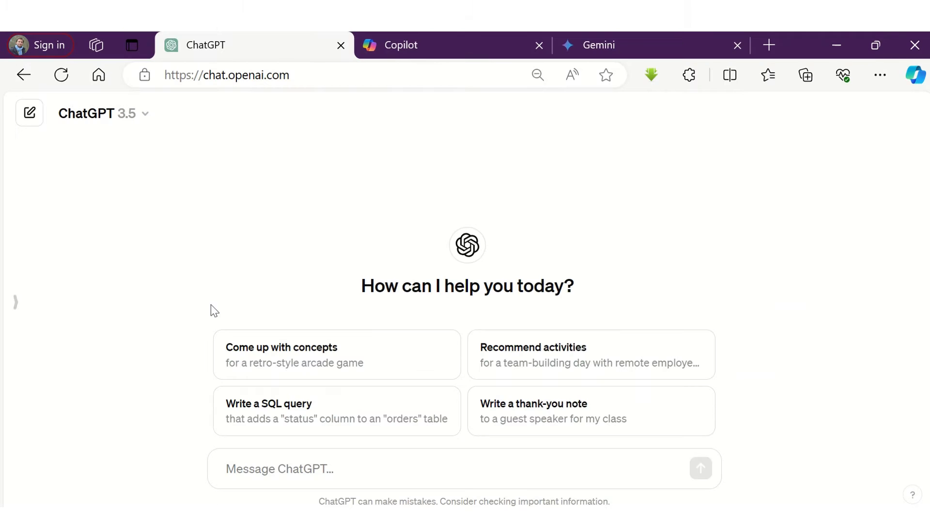
Send ChatGPT the 5-slide global warming and agriculture prompt and review its outline
click(295, 476)
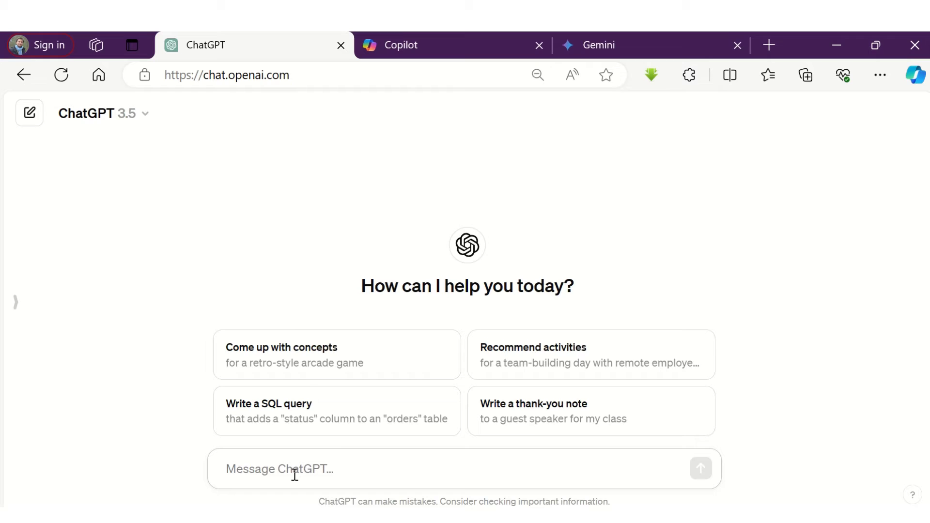
text(Generate a content for 5 slide presentation on impact of global warming on agriculture. use your own knowledge to generate a response and fill in the details. I also want some possible solutions to overcome the problem of global warming.)
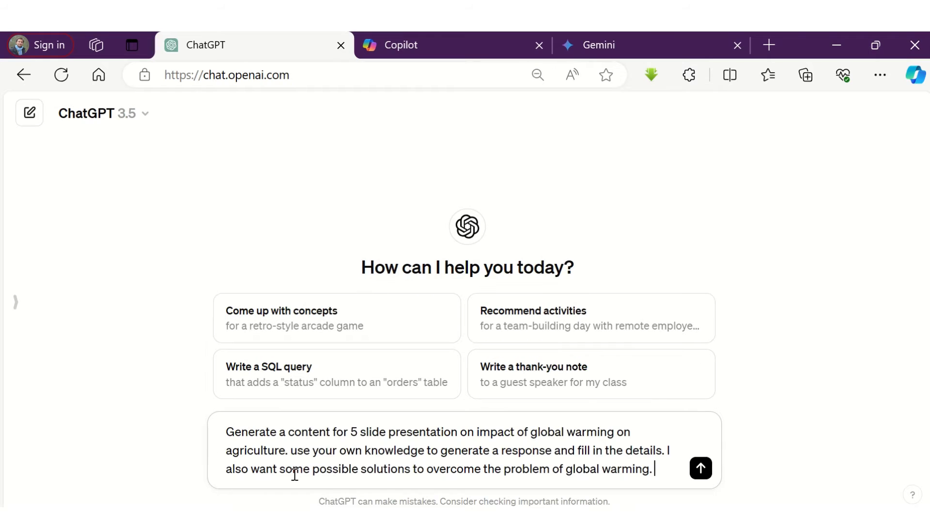
click(700, 470)
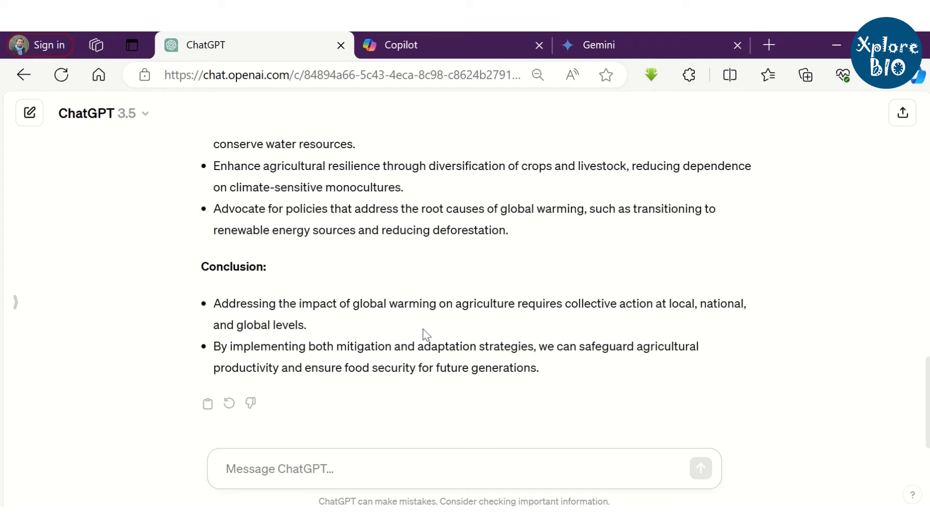
scroll(423, 333, up, 15)
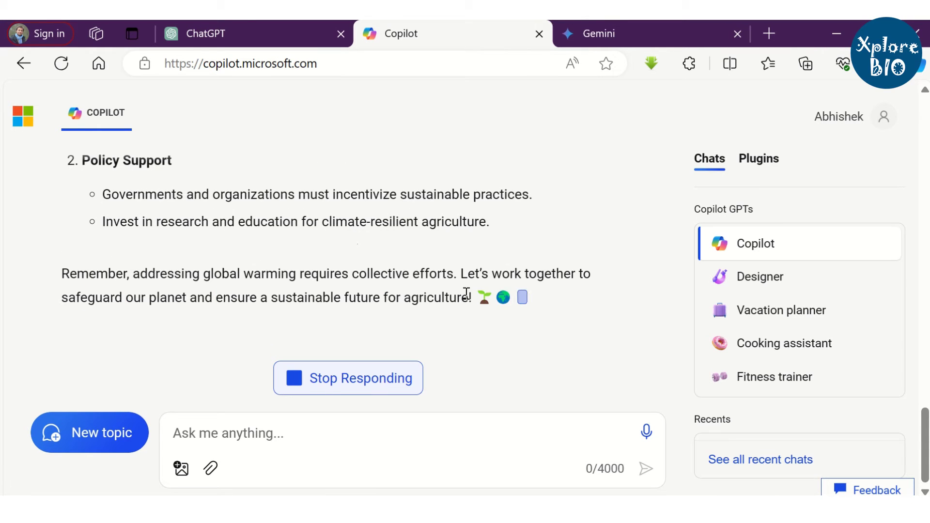
Scroll back up through Copilot's 5-slide global warming and agriculture content
scroll(467, 296, up, 3)
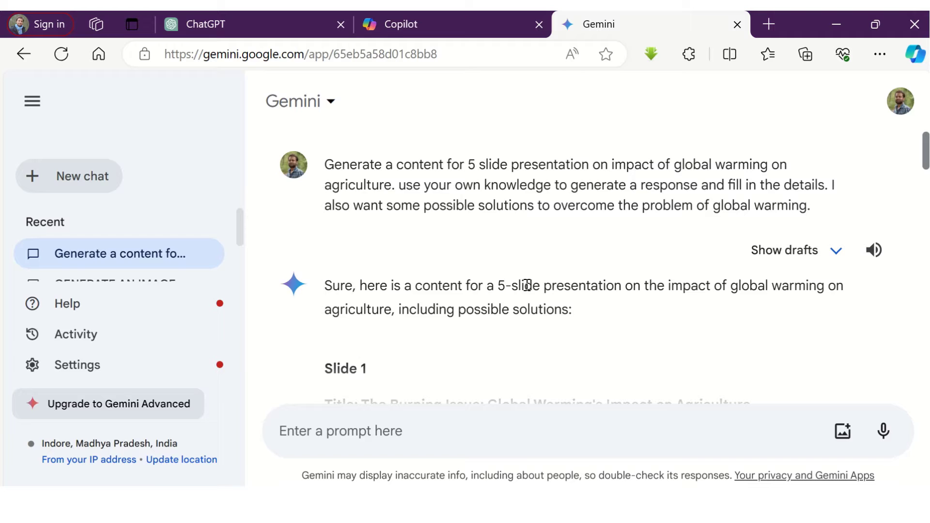
Scroll through Gemini's 5-slide content response
scroll(543, 281, down, 2)
scroll(762, 288, down, 10)
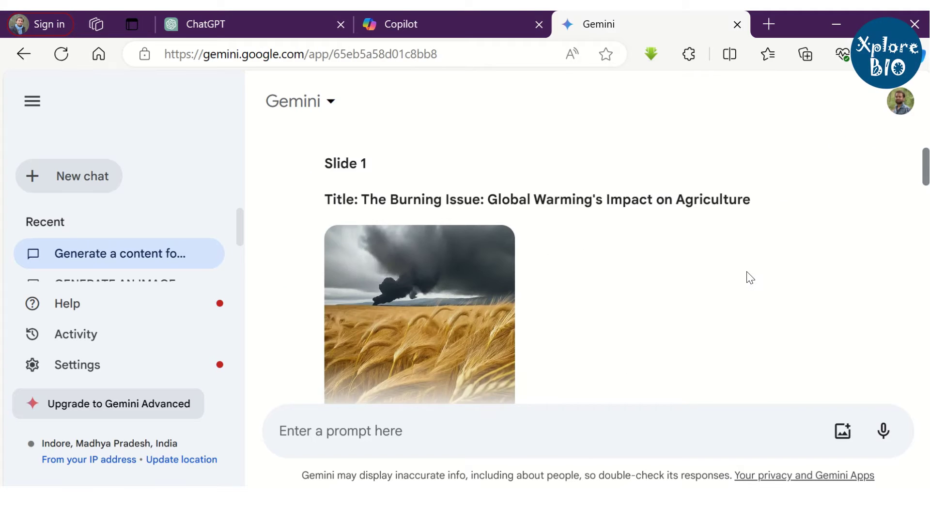
scroll(746, 275, down, 15)
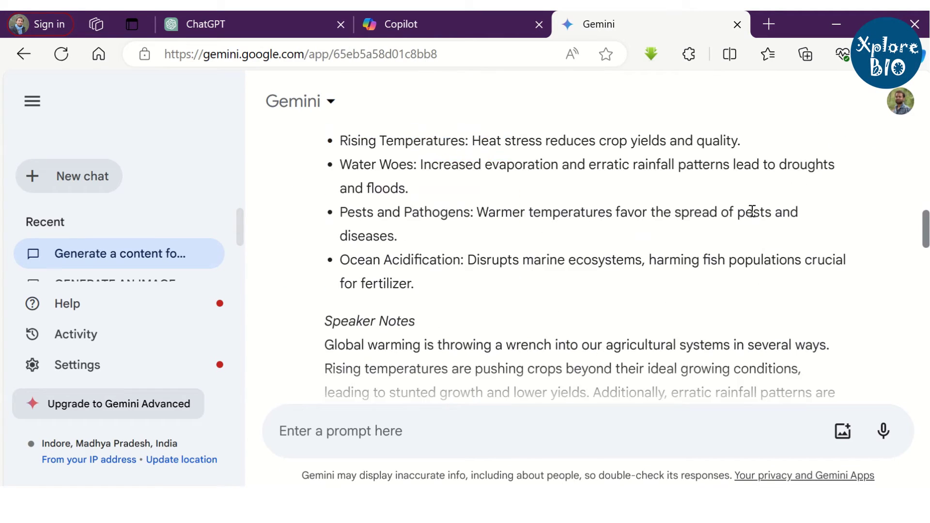
scroll(739, 272, down, 7)
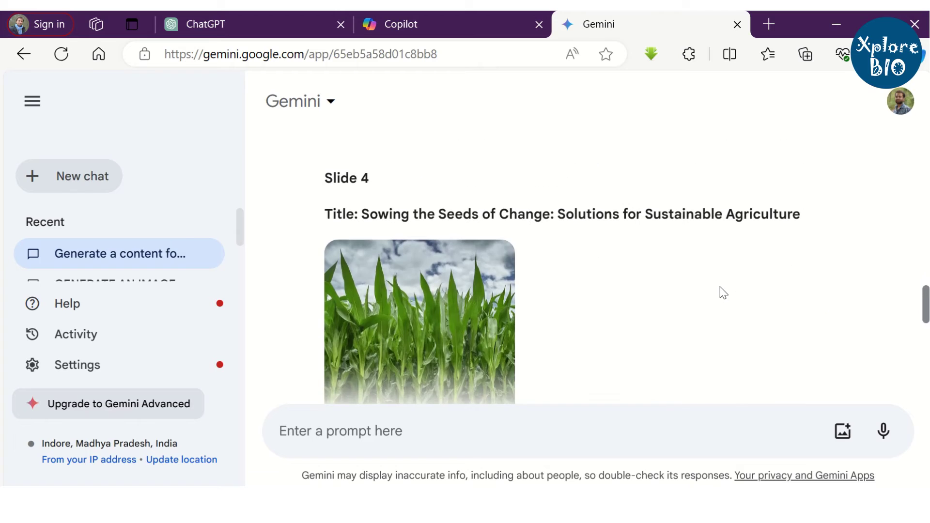
scroll(721, 290, up, 6)
drag(926, 293, 925, 160)
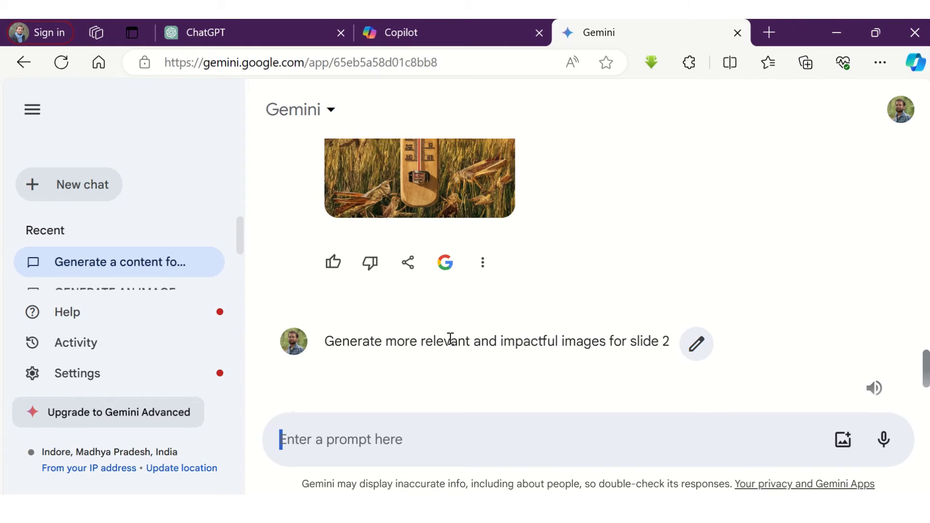
Review Gemini's slide 2 images, then bring up Copilot's images for comparison
scroll(440, 350, down, 4)
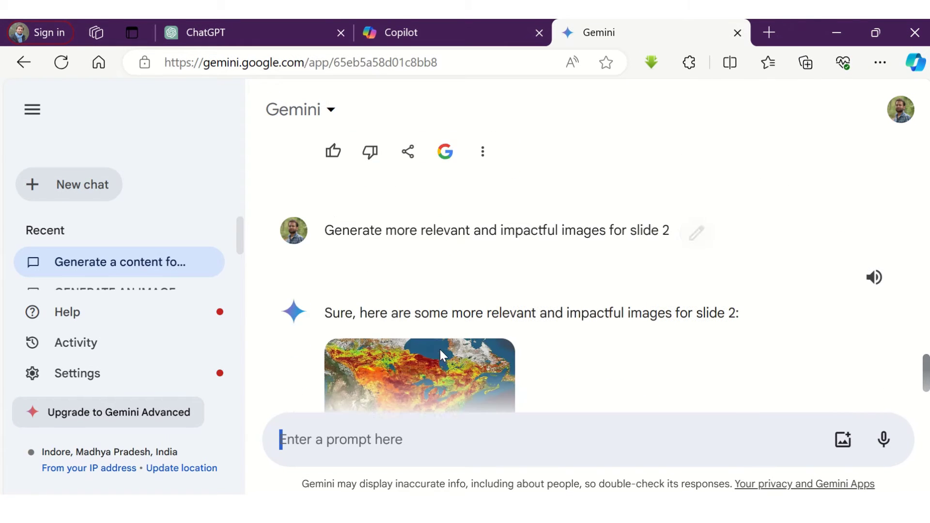
scroll(439, 352, down, 2)
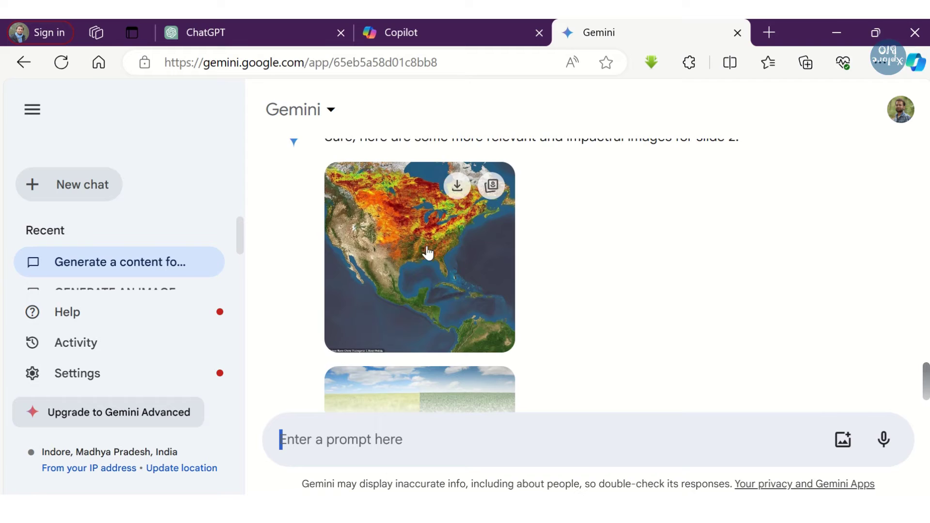
scroll(602, 298, down, 3)
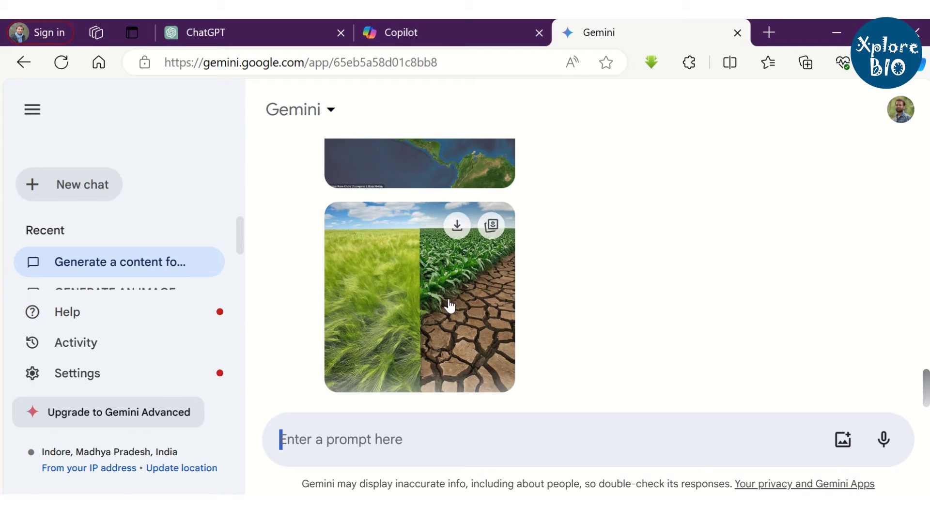
scroll(546, 298, down, 2)
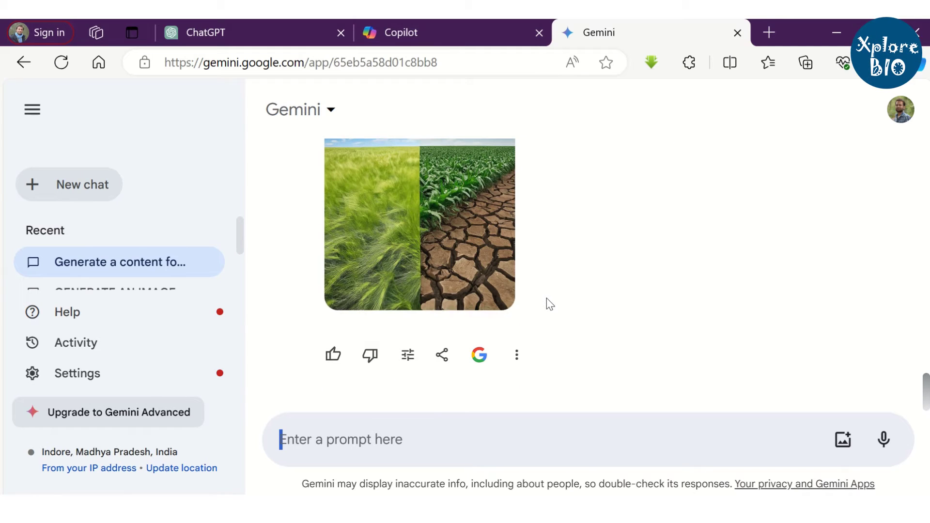
click(374, 22)
View Copilot's DALL·E agriculture images, then submit Gemini's student-focused 5-slide prompt
scroll(393, 243, down, 4)
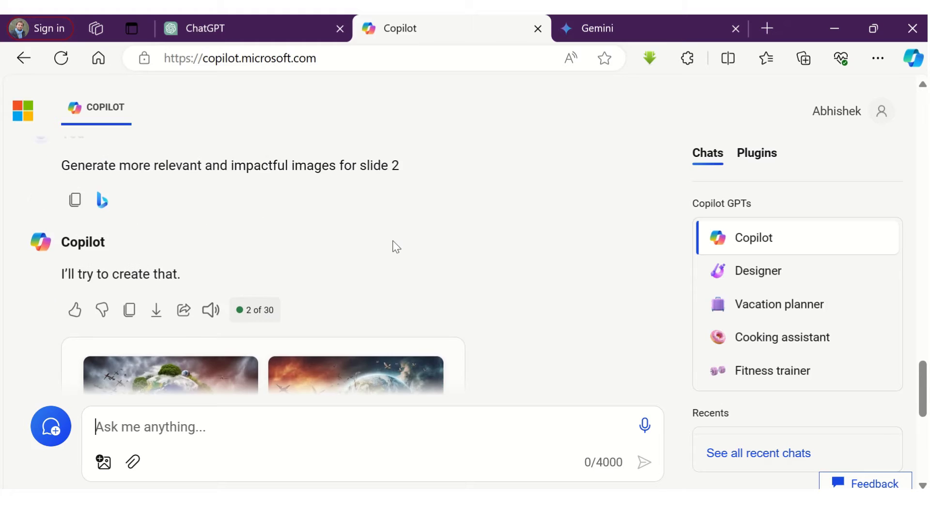
scroll(392, 241, down, 5)
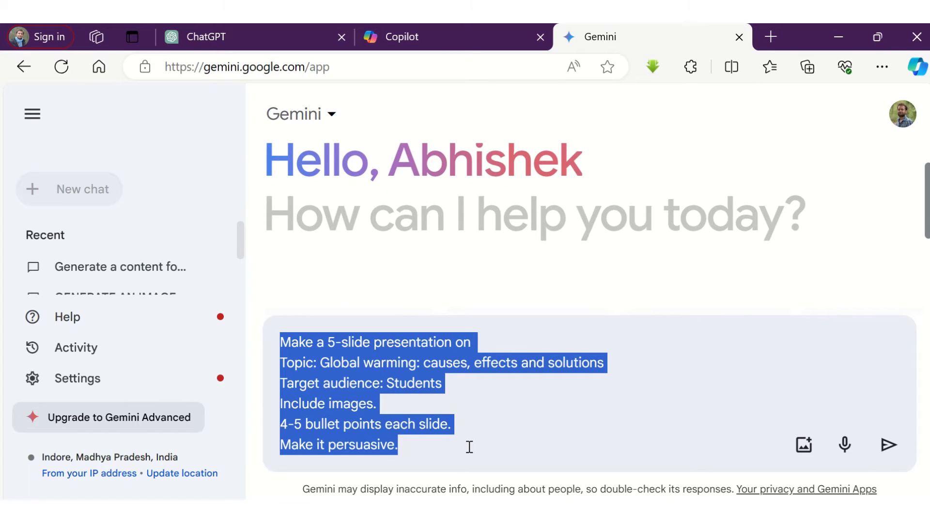
key(Return)
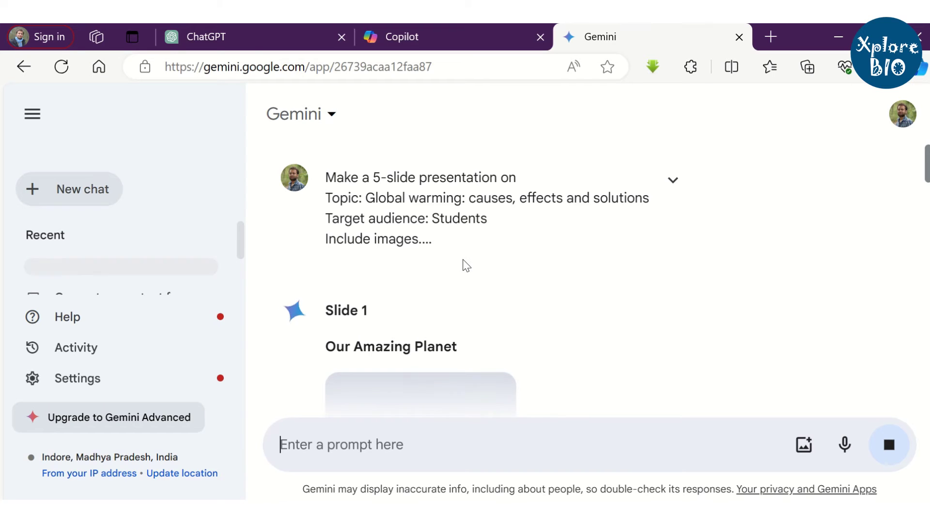
Scroll through Gemini's 5-slide student presentation on causes, effects and solutions
scroll(466, 264, down, 2)
scroll(548, 261, down, 5)
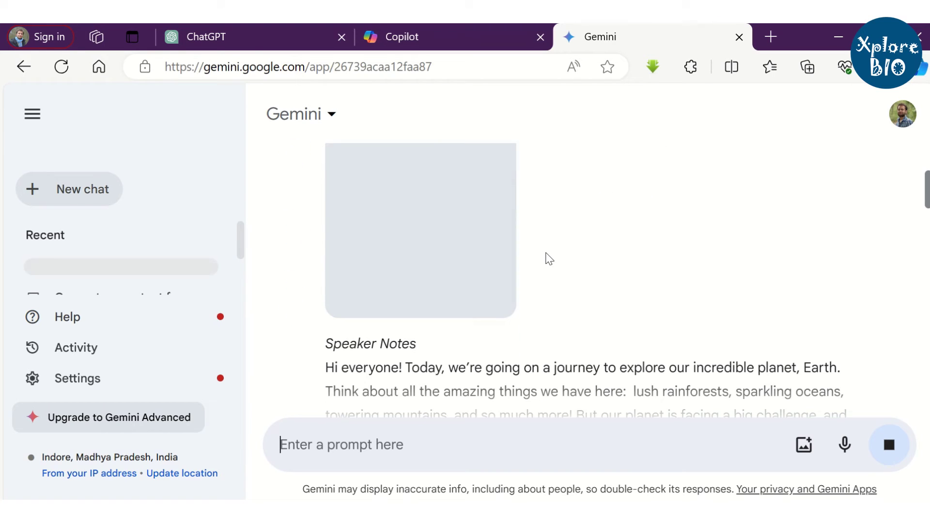
scroll(548, 260, down, 3)
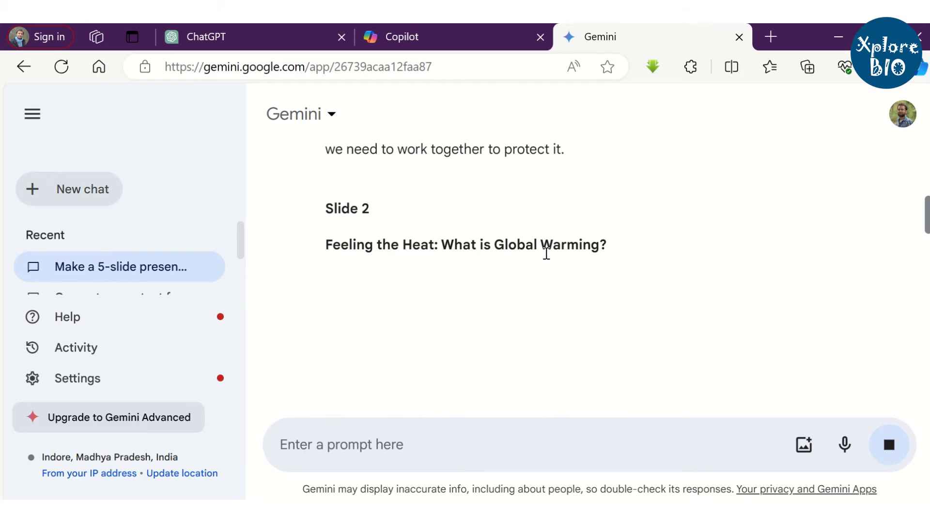
scroll(548, 260, down, 4)
scroll(548, 260, down, 10)
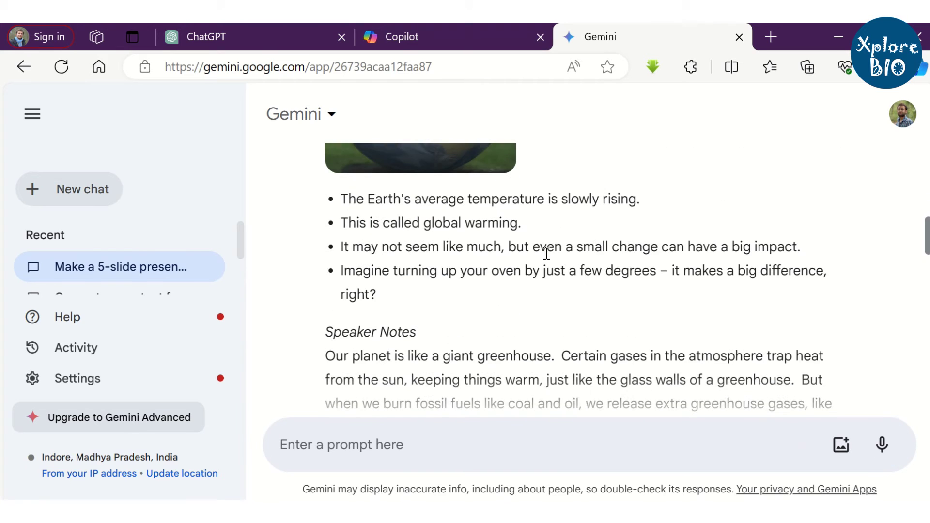
scroll(548, 261, down, 14)
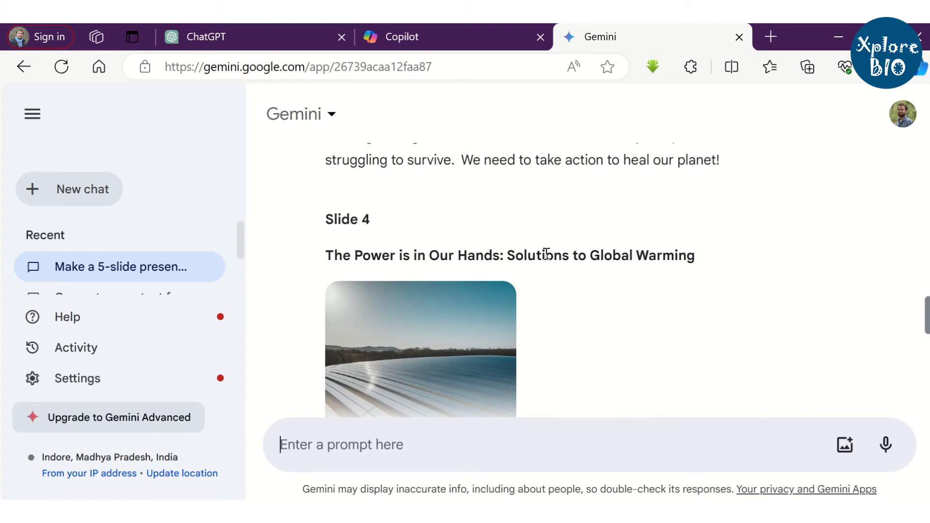
scroll(546, 254, down, 3)
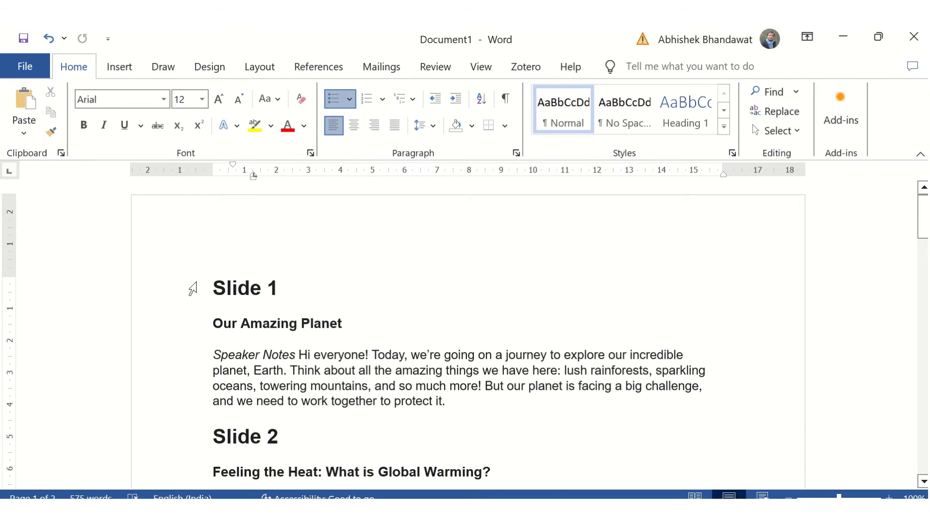
Select Slide 2's sentence 'Earth's average temperature is slowly rising.' in the Word document
scroll(237, 297, down, 8)
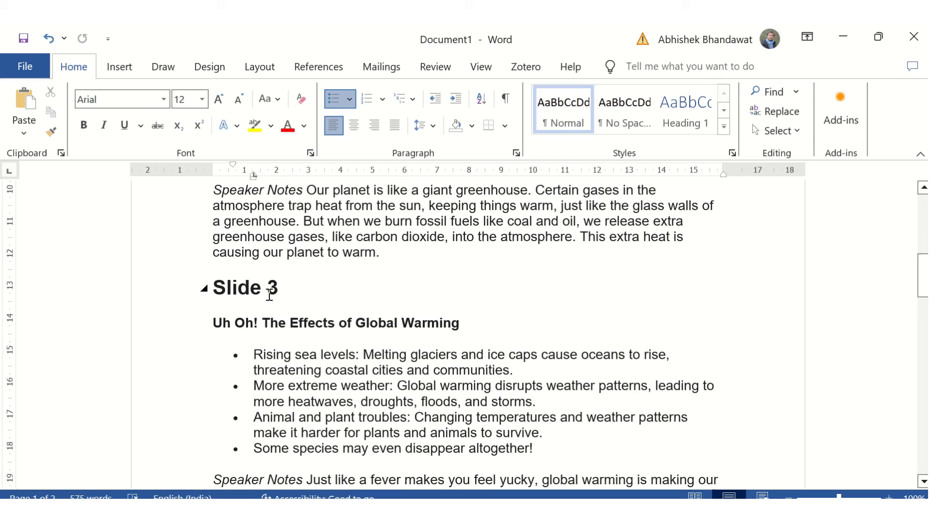
scroll(270, 296, up, 5)
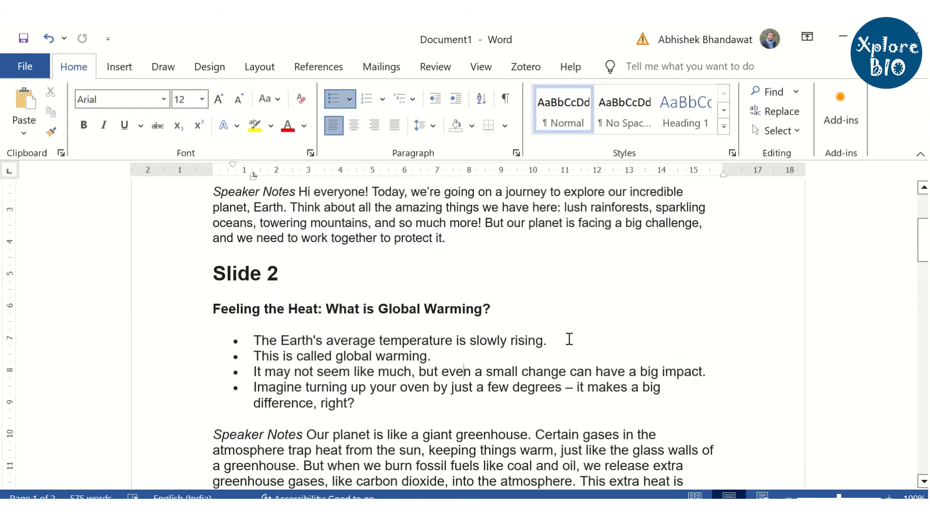
drag(569, 339, 323, 341)
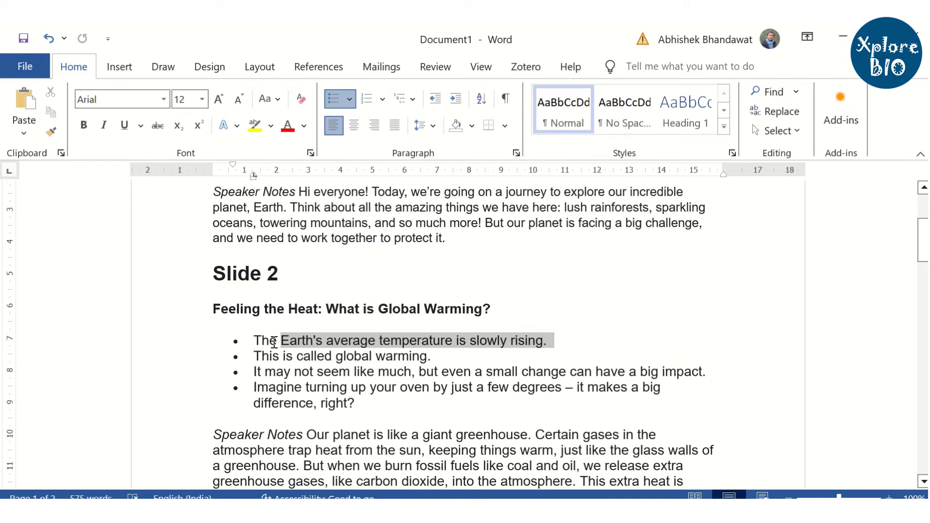
drag(264, 342, 254, 341)
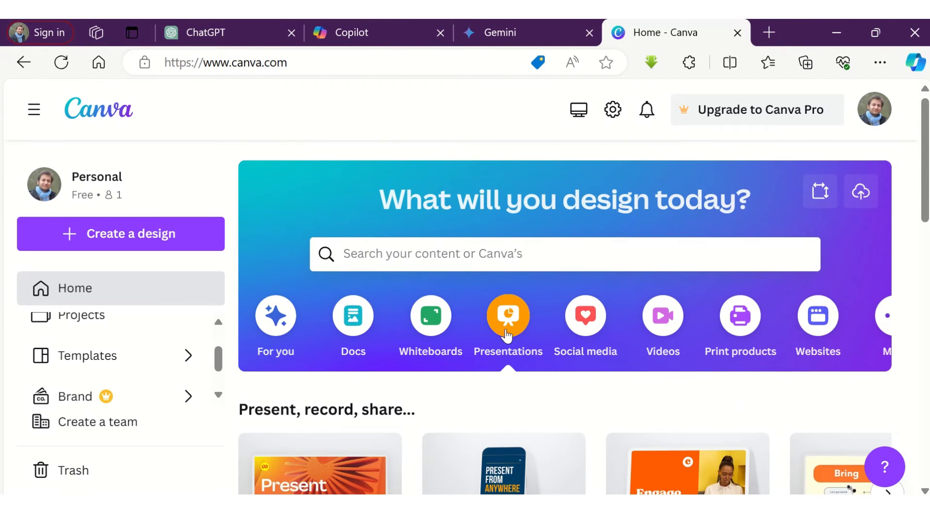
Search all Canva presentation templates for nature designs with 'natyre pesentation temp'
scroll(508, 335, down, 8)
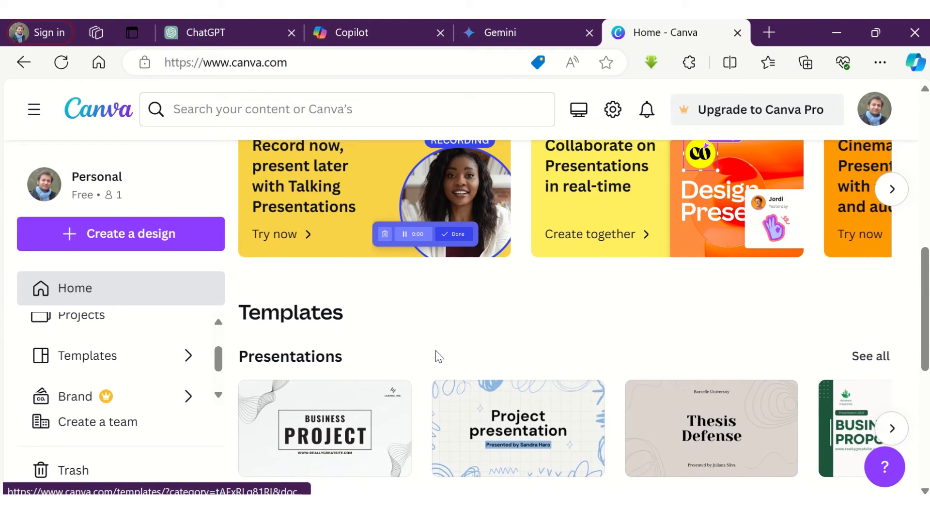
click(879, 358)
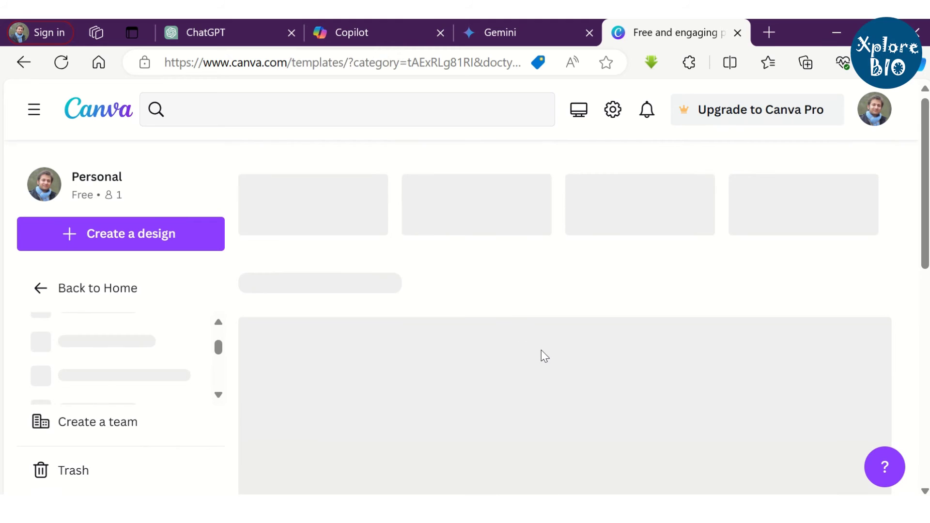
scroll(545, 354, down, 5)
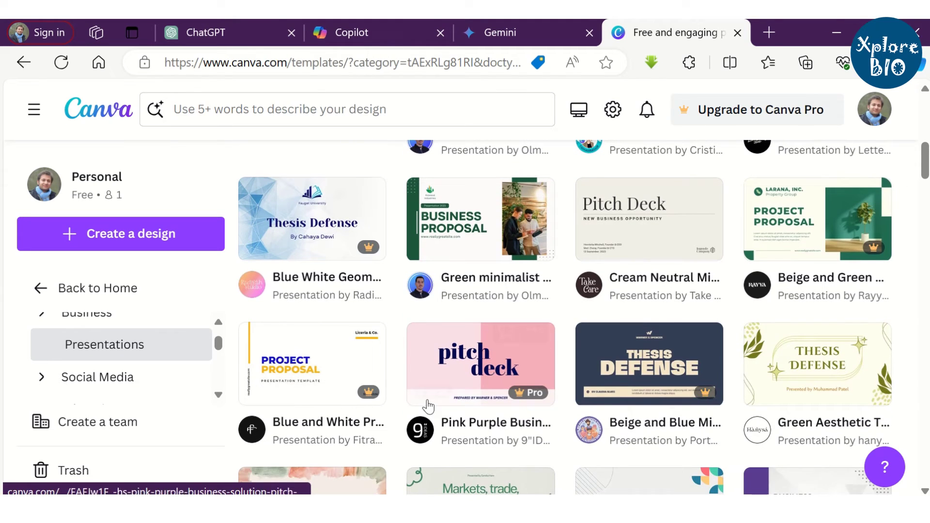
click(418, 118)
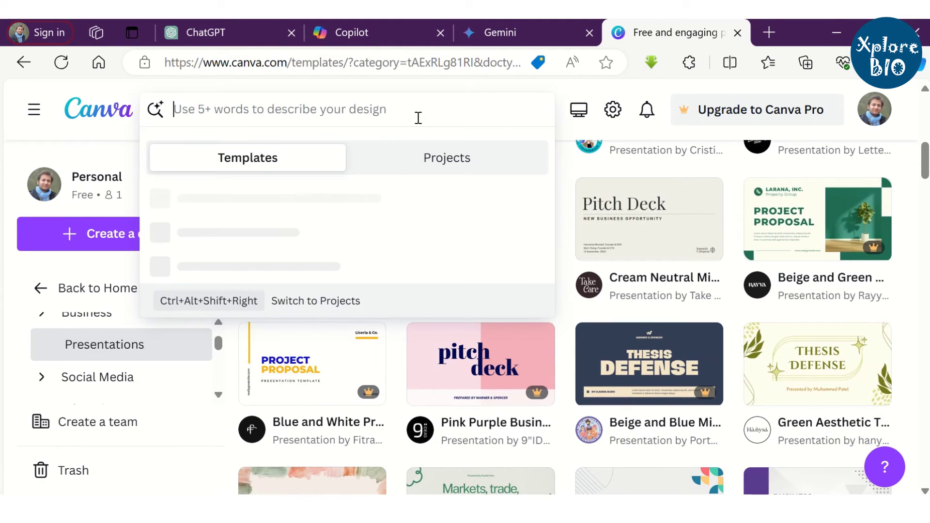
text(naty)
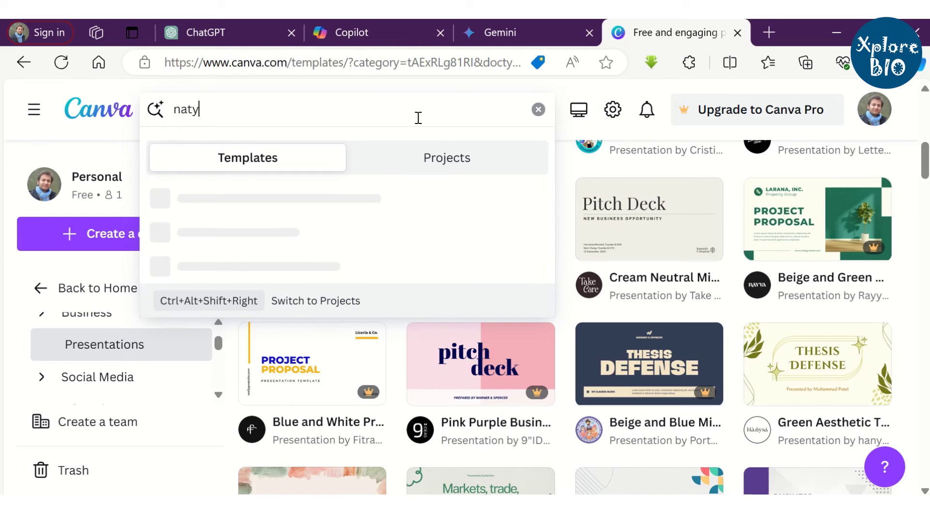
text(re pesent)
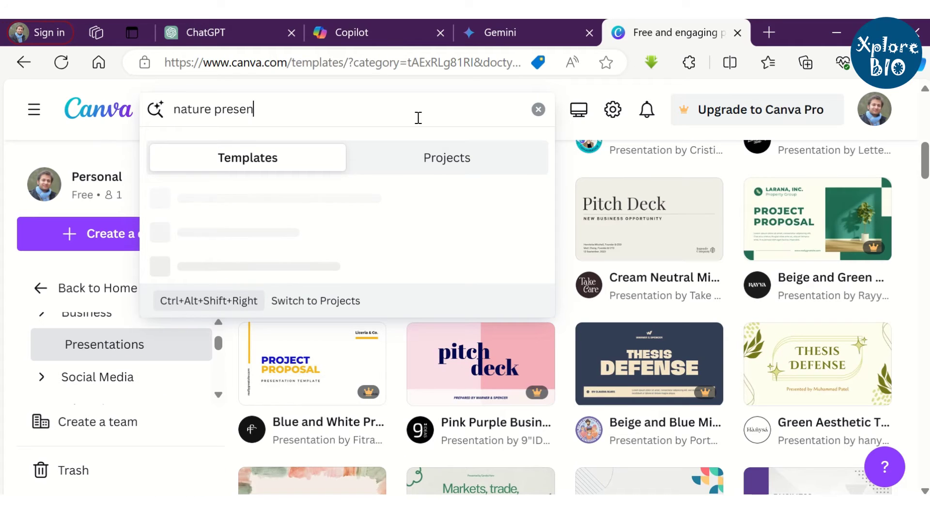
text(ation template)
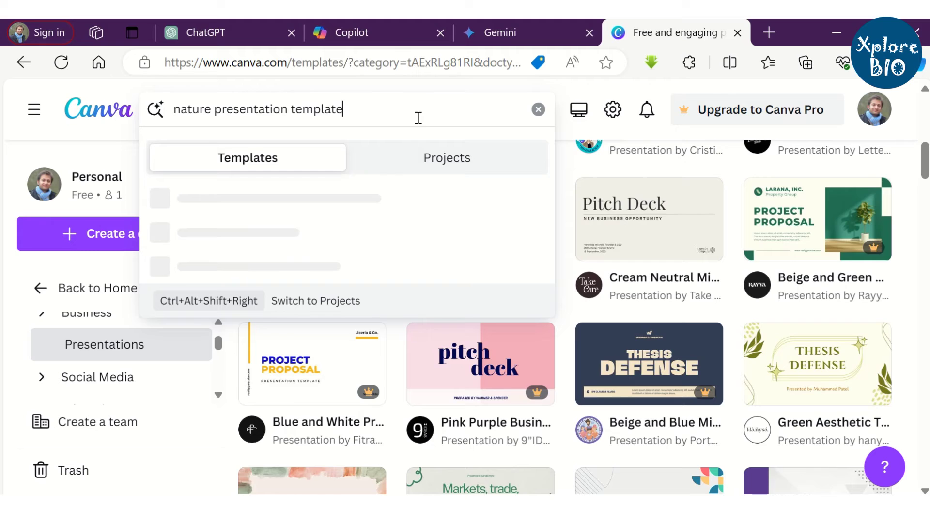
key(Return)
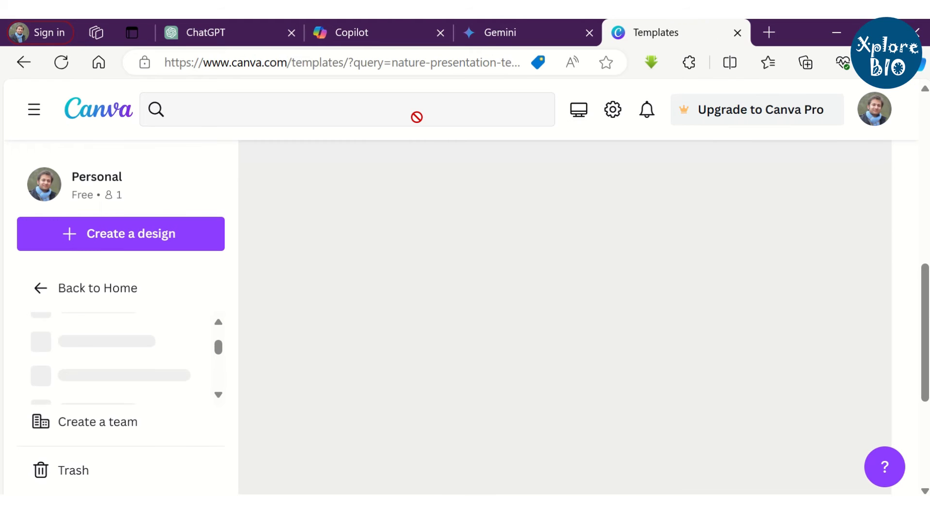
scroll(163, 132, down, 1)
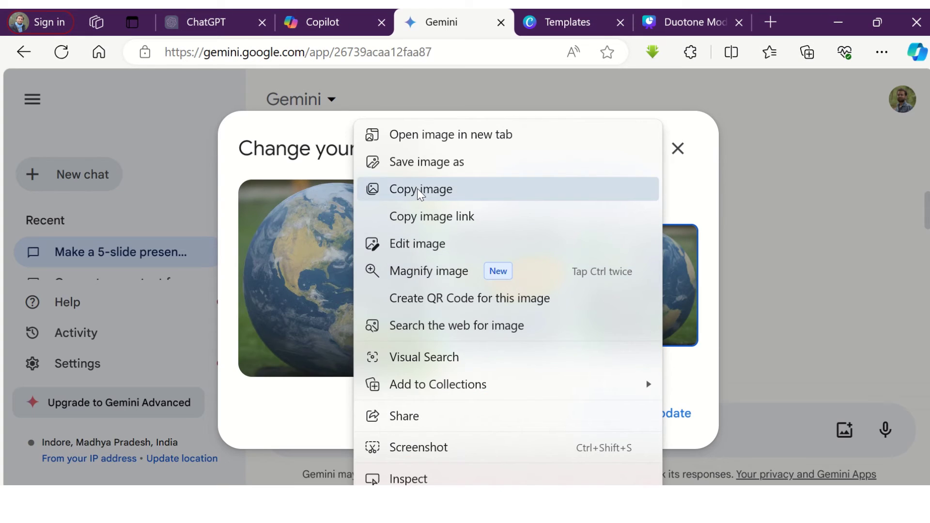
Paste the generated Earth image onto Canva slide 1 and enlarge it to cover the slide
click(417, 189)
click(704, 24)
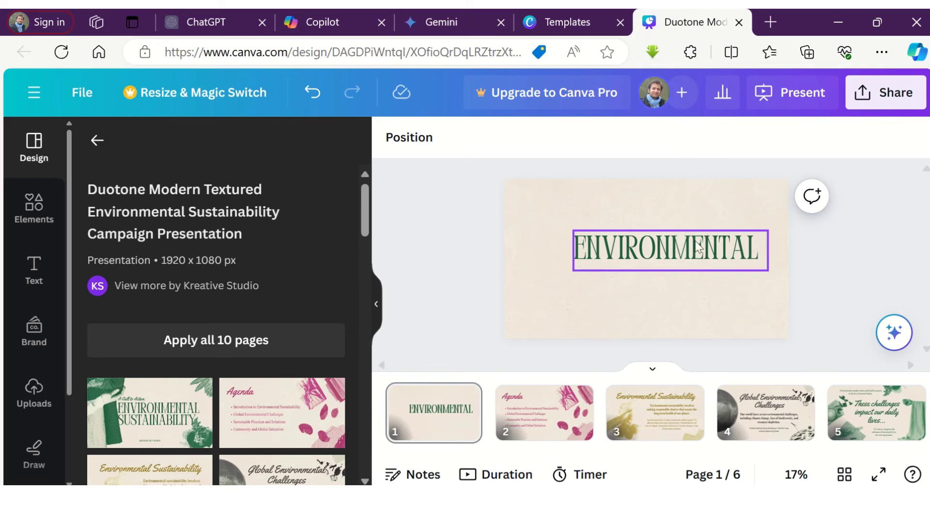
click(653, 299)
key(ctrl+v)
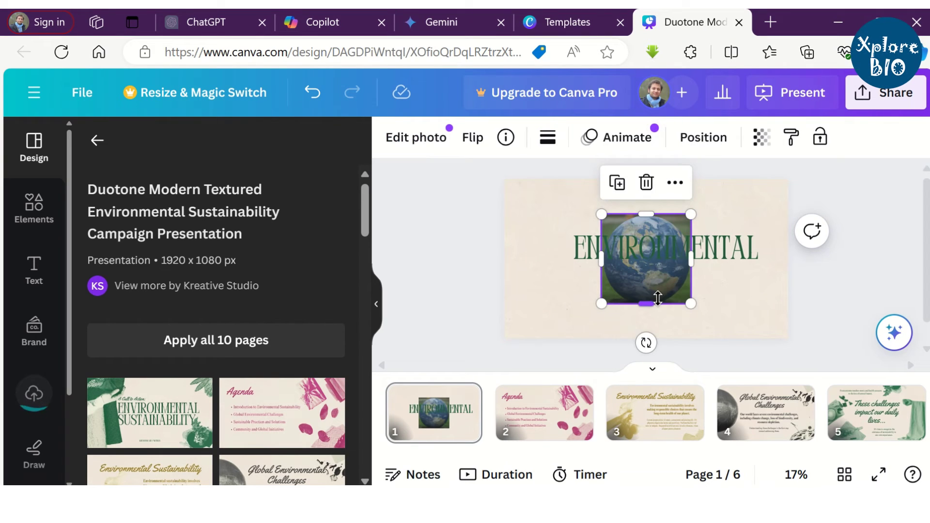
drag(690, 305, 825, 375)
drag(602, 214, 449, 175)
drag(756, 291, 737, 343)
Replace the ENVIRONMENTAL heading with 'Our Amazing Planet' and narrow its text box
click(732, 266)
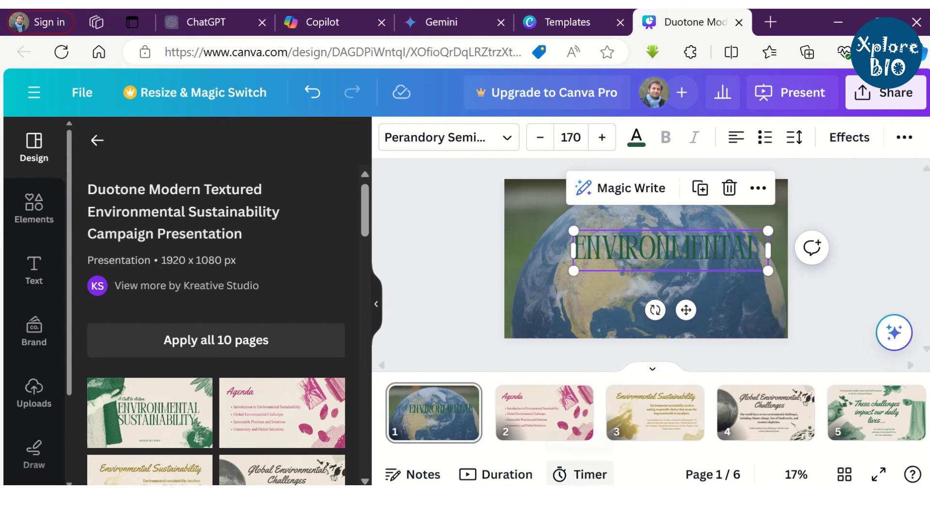
key(alt+Tab)
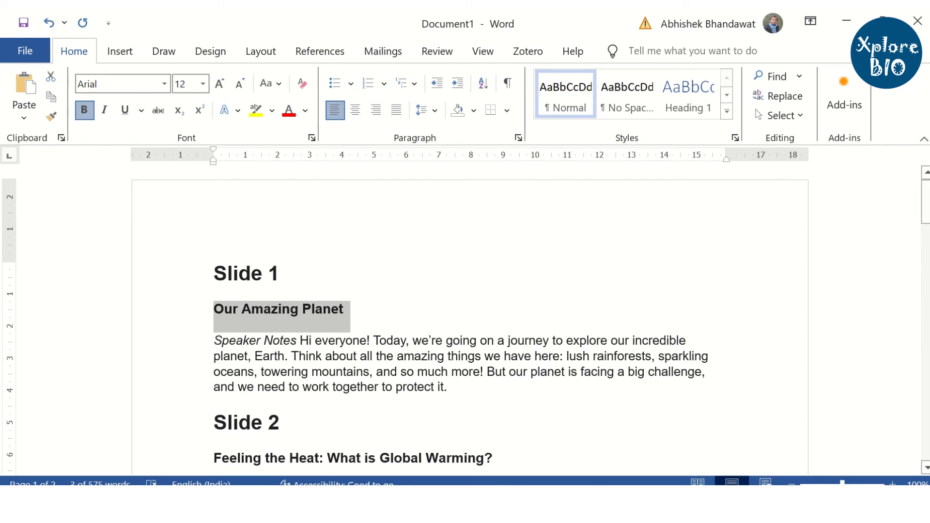
key(alt+Tab)
double_click(659, 250)
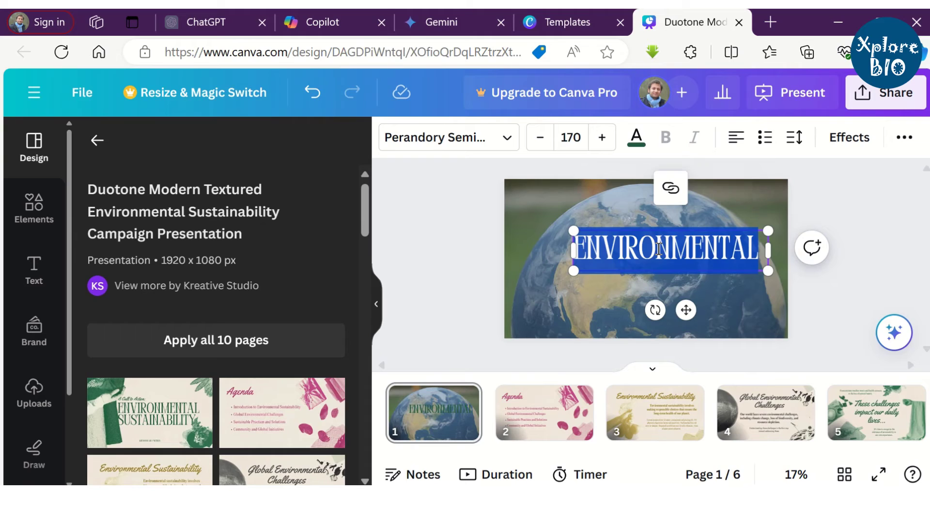
key(ctrl+v)
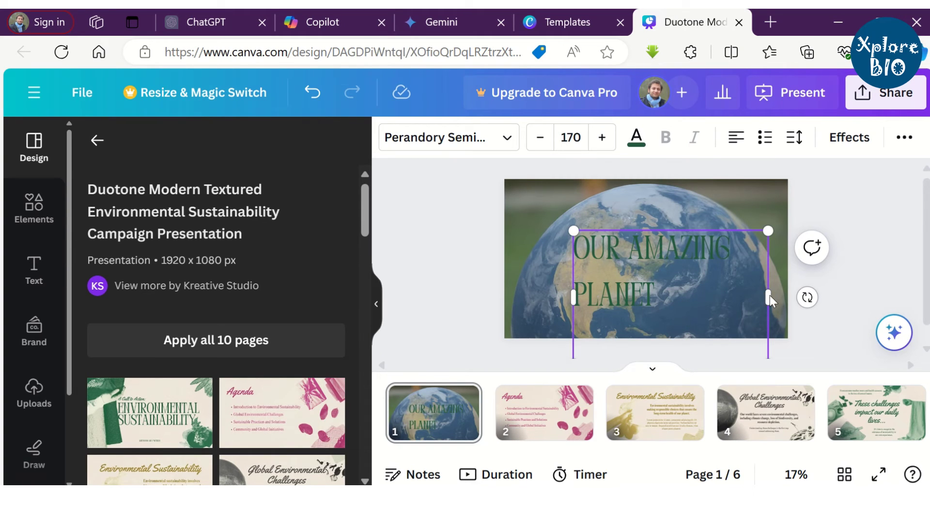
drag(566, 298, 527, 299)
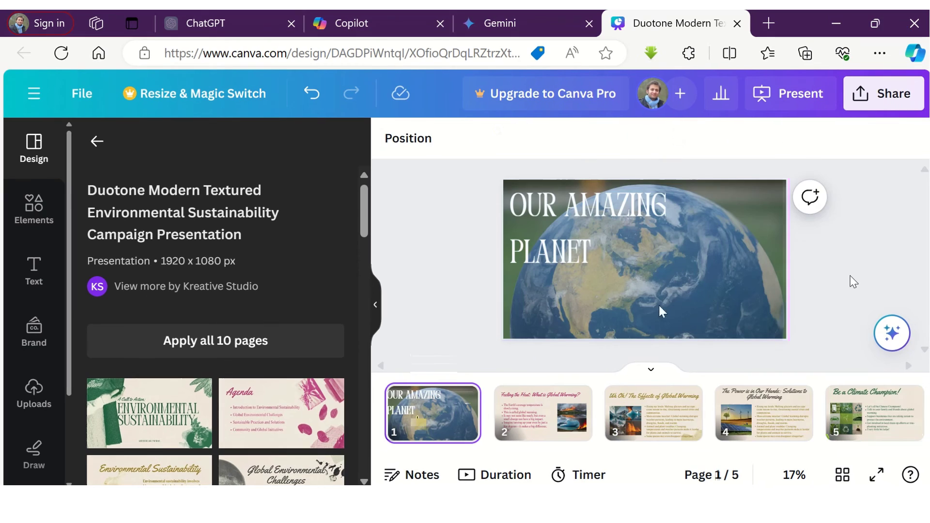
Start a full-screen slideshow from the Our Amazing Planet title slide
click(661, 311)
click(789, 106)
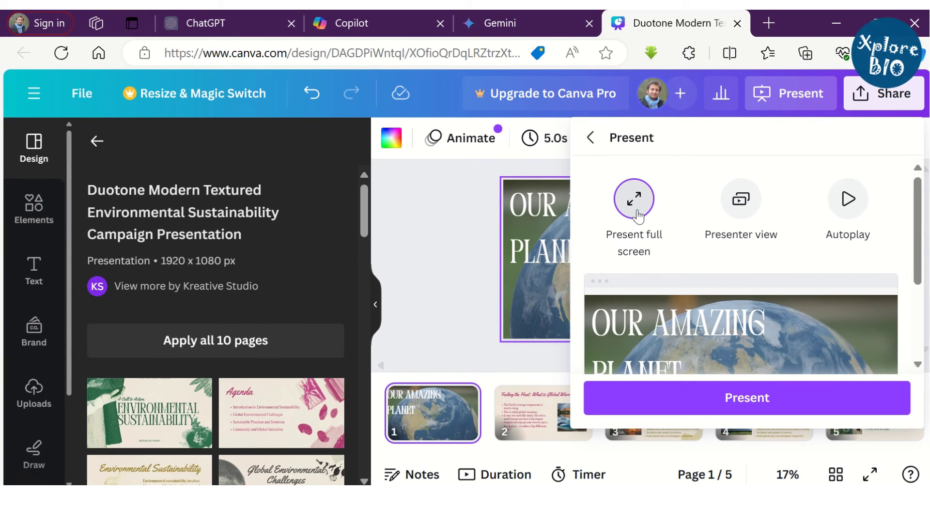
click(636, 209)
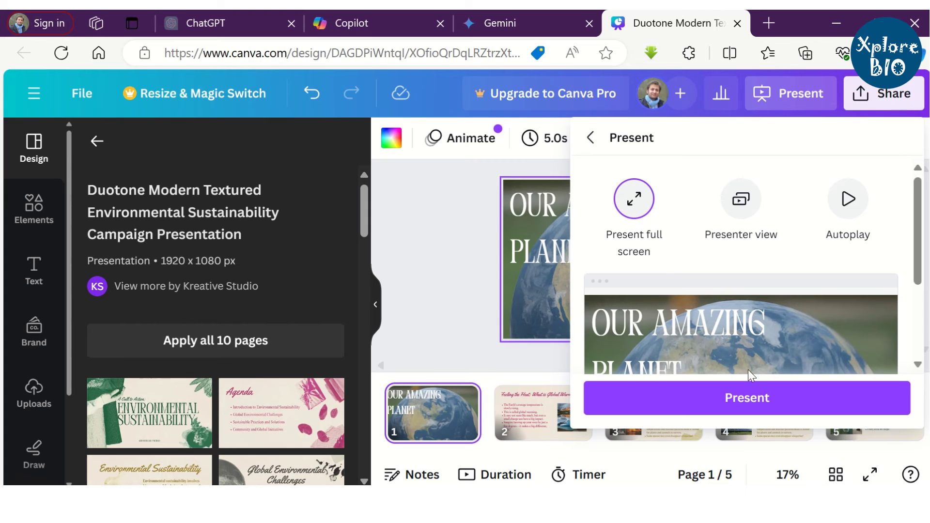
click(758, 395)
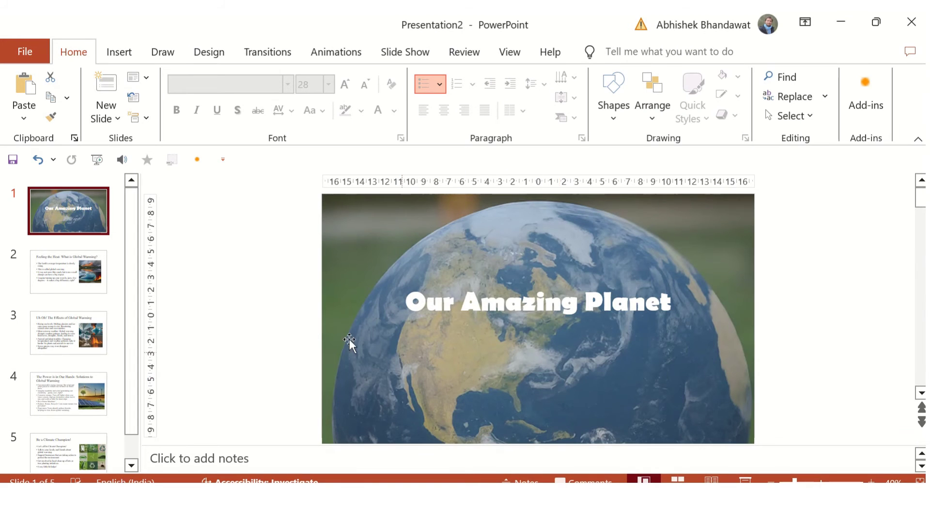
Review the slides from Feeling the Heat through to Be a Climate Champion!
click(66, 290)
key(Down)
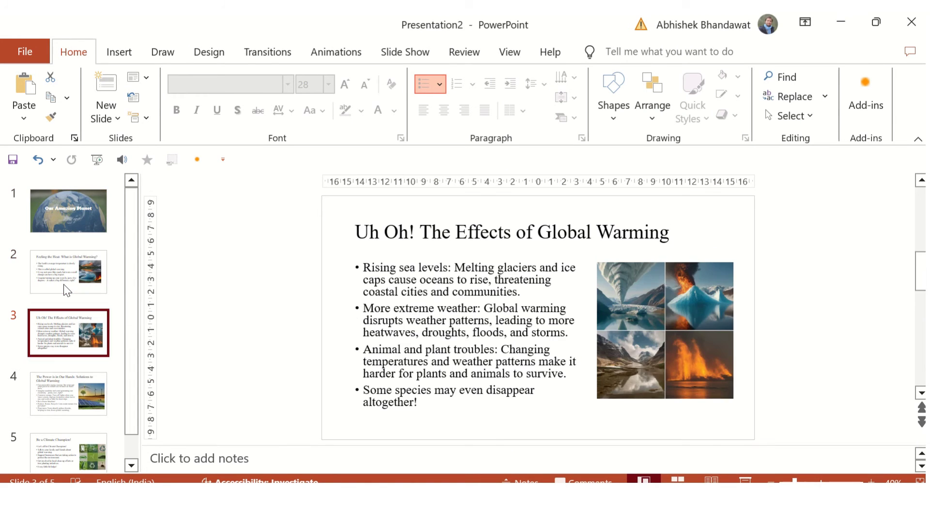
key(Down)
key(Down)
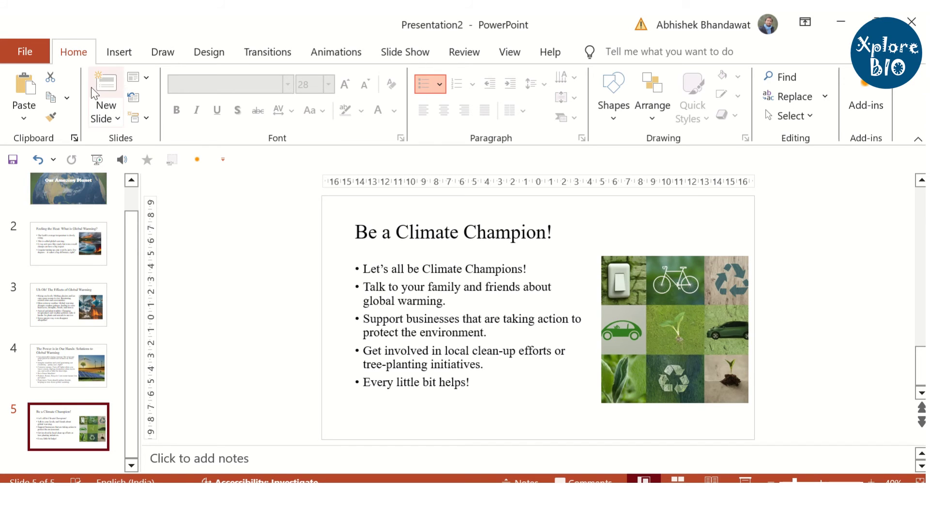
scroll(86, 251, up, 1)
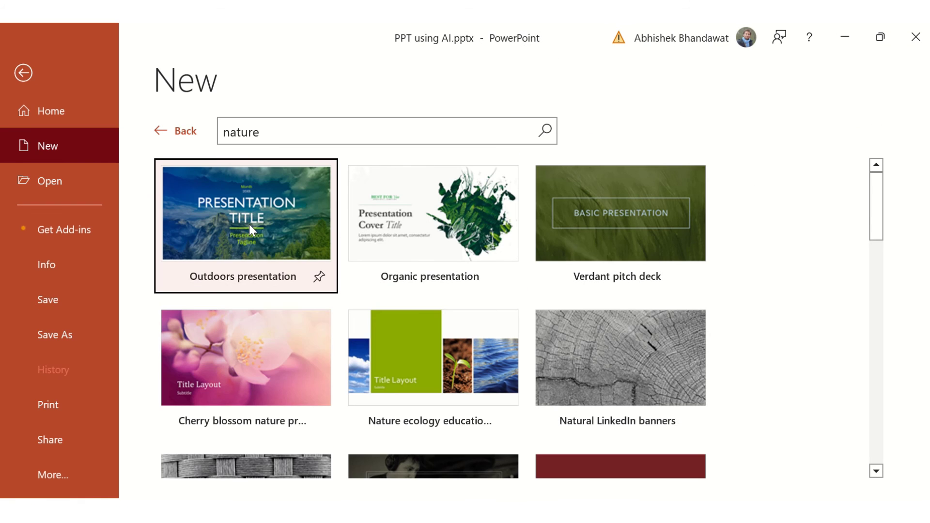
Create a new presentation from the Nature ecology education photo presentation template
click(451, 380)
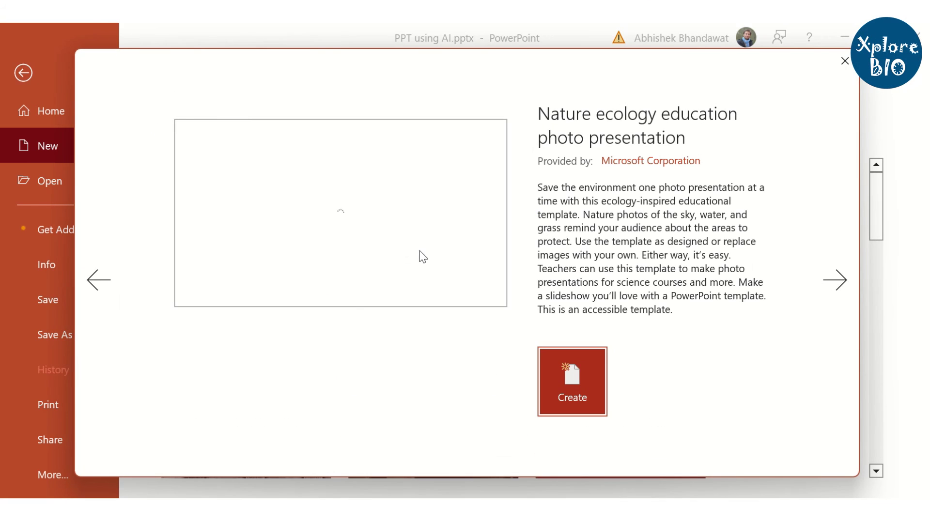
click(560, 393)
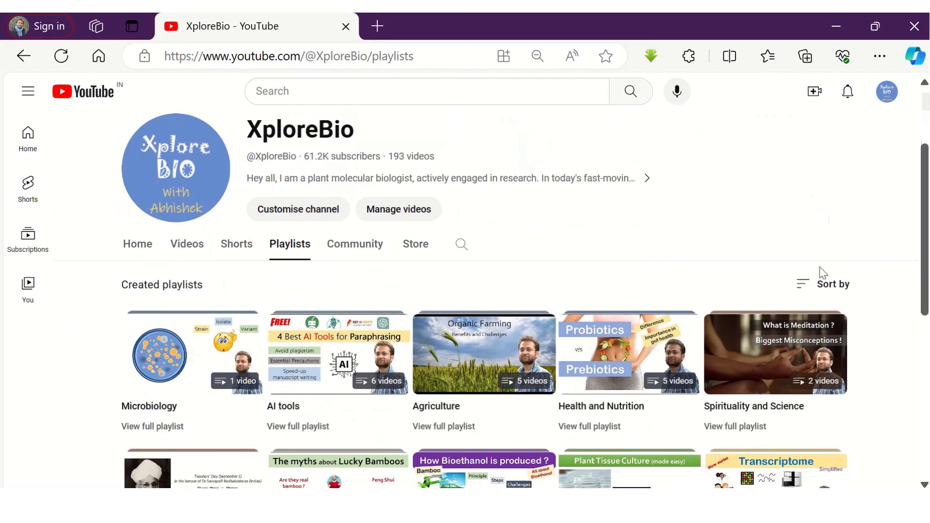
Browse the XploreBio playlists and scroll through the 6 videos in the AI tools playlist
scroll(786, 286, down, 2)
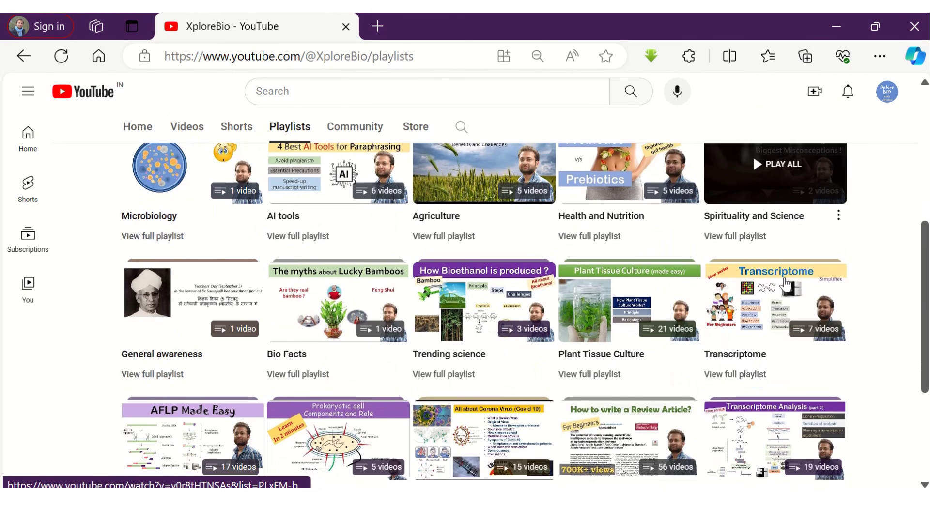
scroll(786, 285, down, 3)
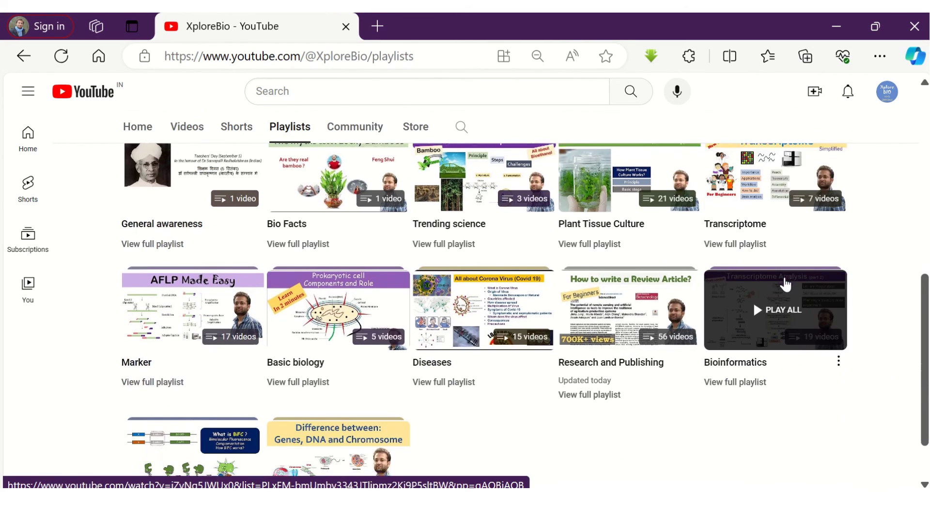
scroll(339, 377, up, 8)
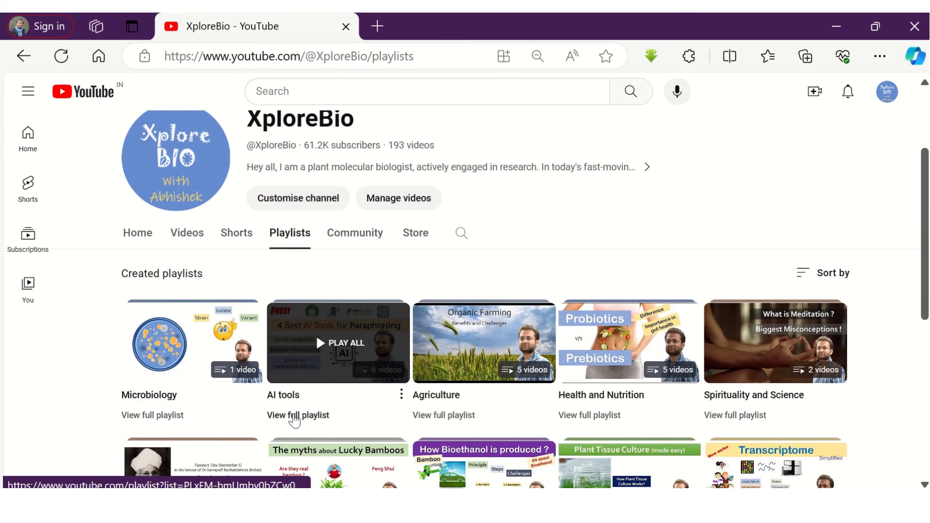
click(293, 417)
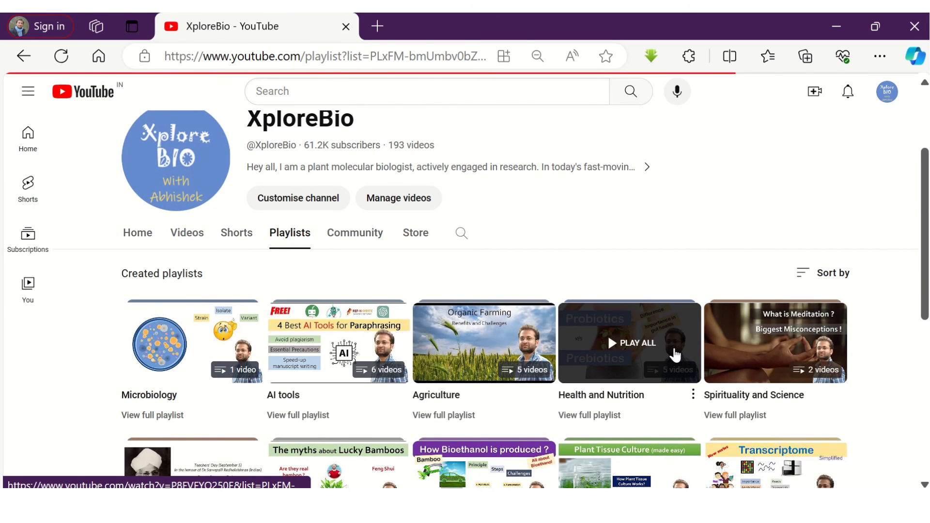
scroll(675, 355, down, 3)
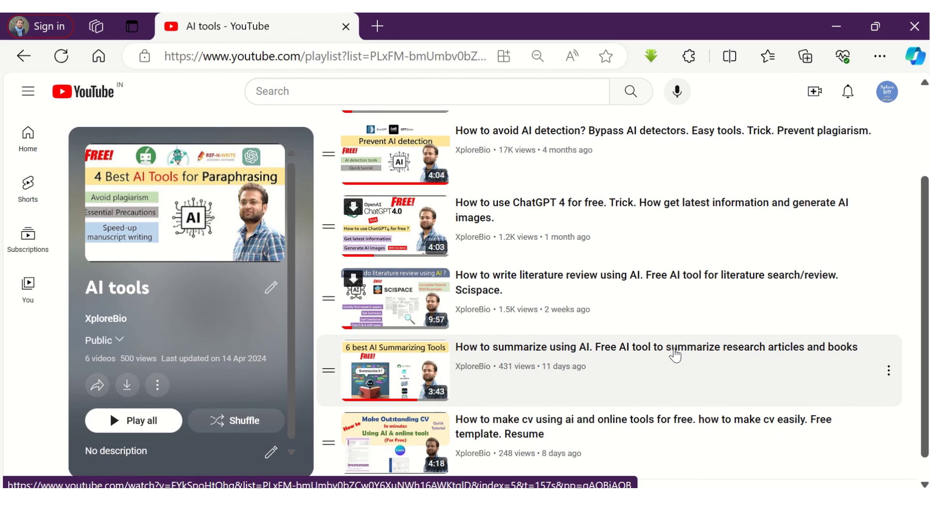
scroll(675, 355, down, 1)
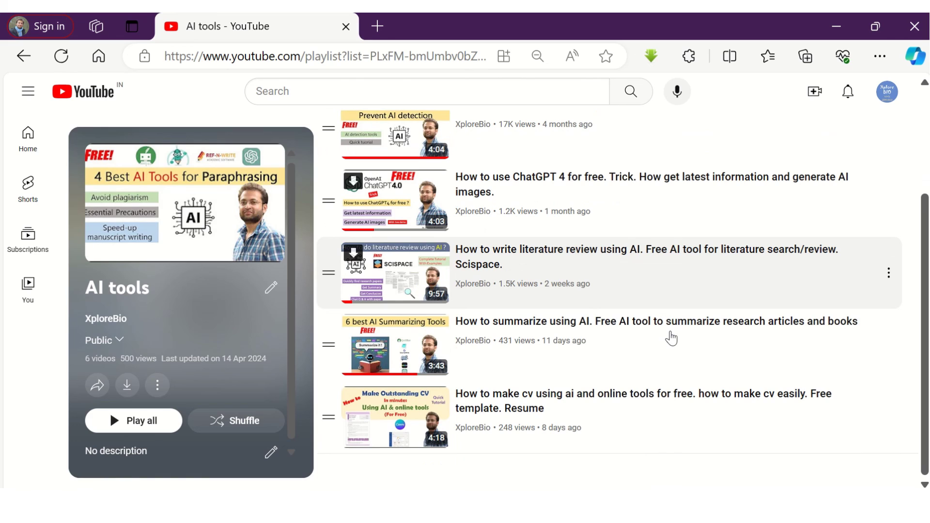